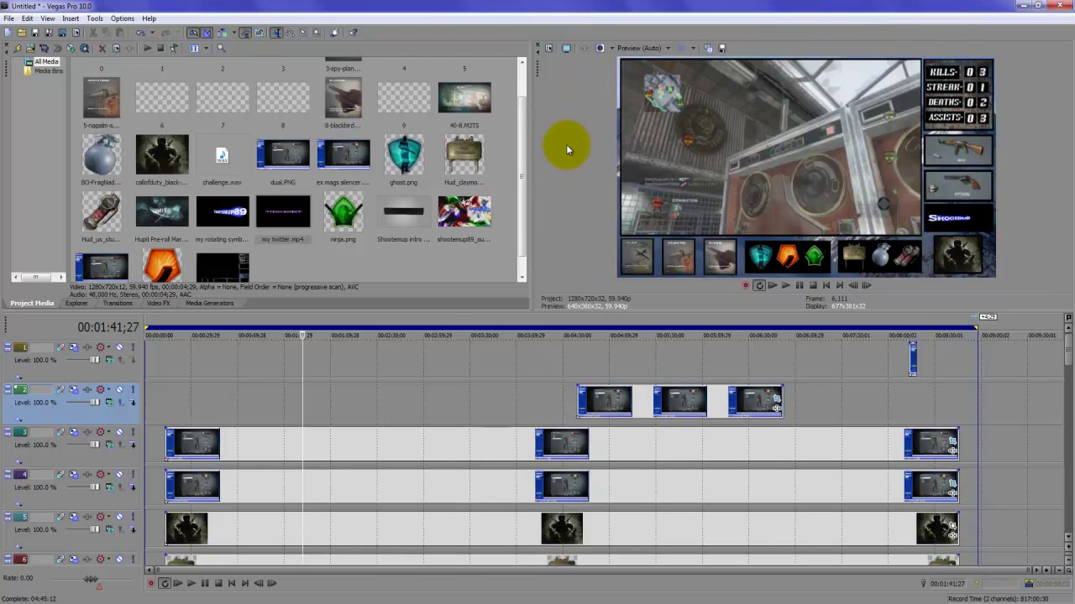
# Resize the Vegas panes to enlarge the timeline and restore the media bin and preview
pyautogui.moveTo(515, 143)
pyautogui.mouseDown()
pyautogui.moveTo(516, 109)
pyautogui.moveTo(520, 173)
pyautogui.mouseUp()
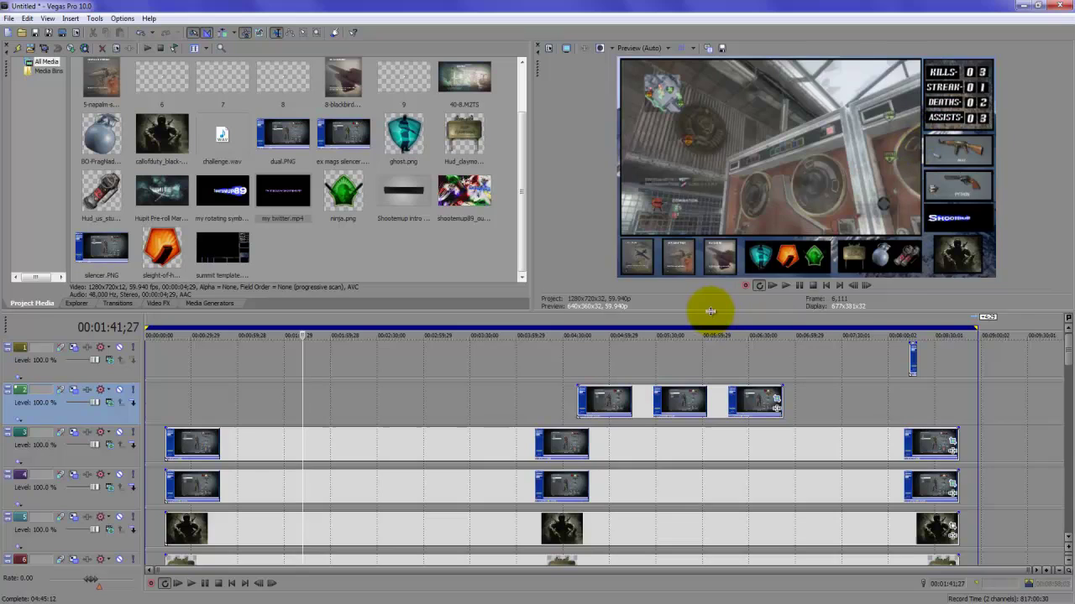
pyautogui.moveTo(713, 311)
pyautogui.mouseDown()
pyautogui.moveTo(679, 180)
pyautogui.moveTo(668, 76)
pyautogui.mouseUp()
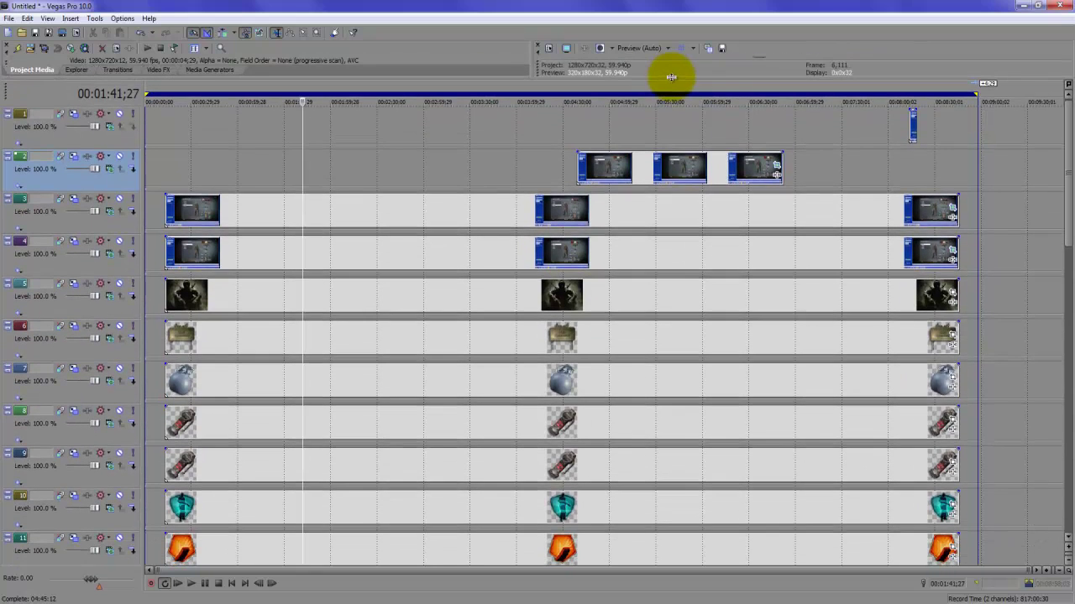
pyautogui.moveTo(1066, 166); pyautogui.dragTo(1058, 523)
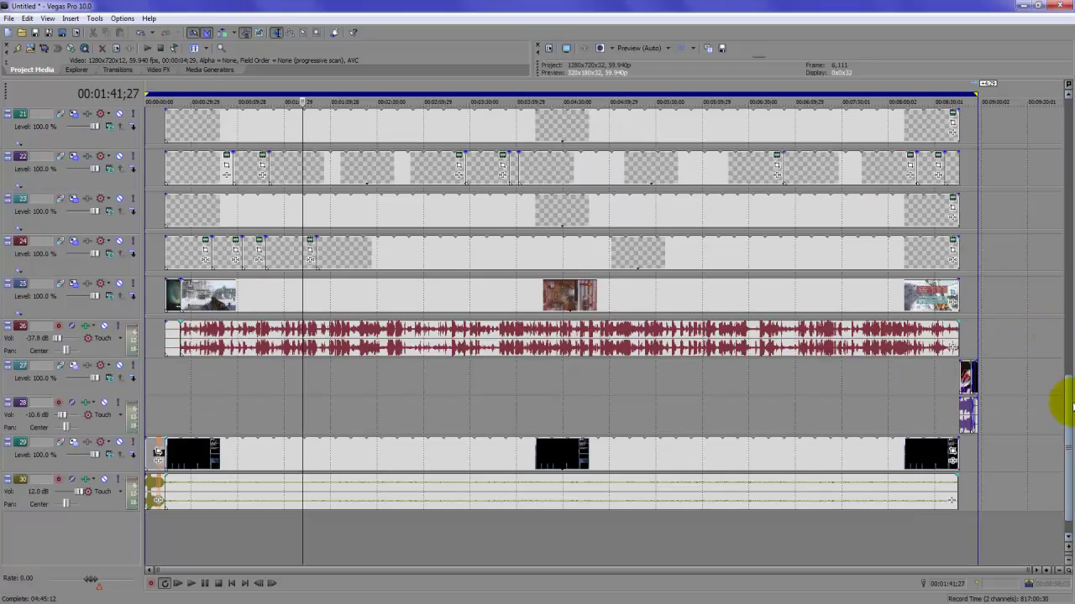
pyautogui.moveTo(1067, 395); pyautogui.dragTo(1068, 92)
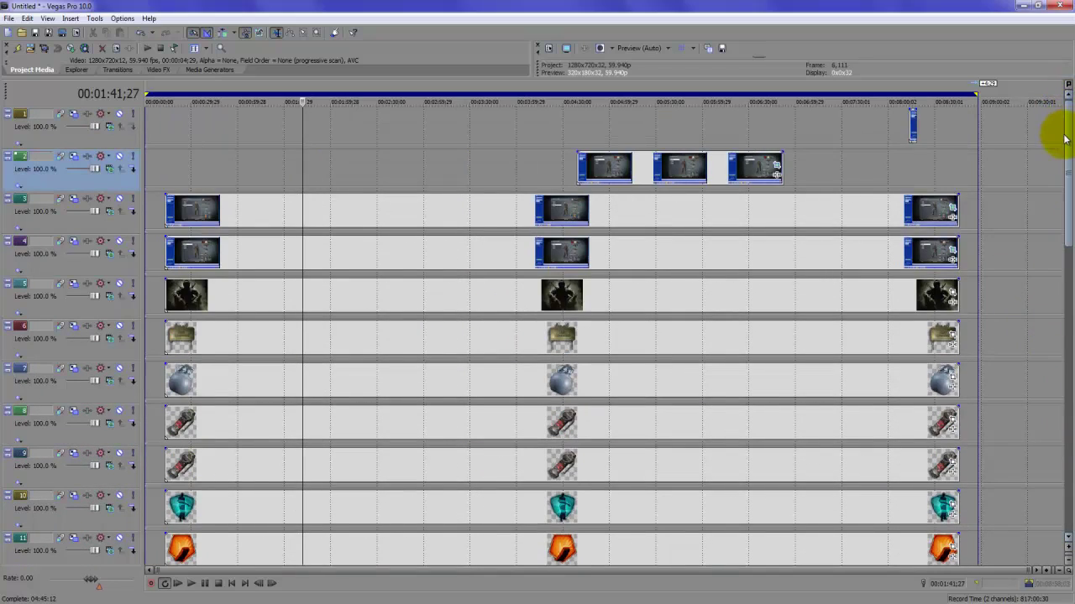
pyautogui.moveTo(1066, 179); pyautogui.dragTo(1049, 394)
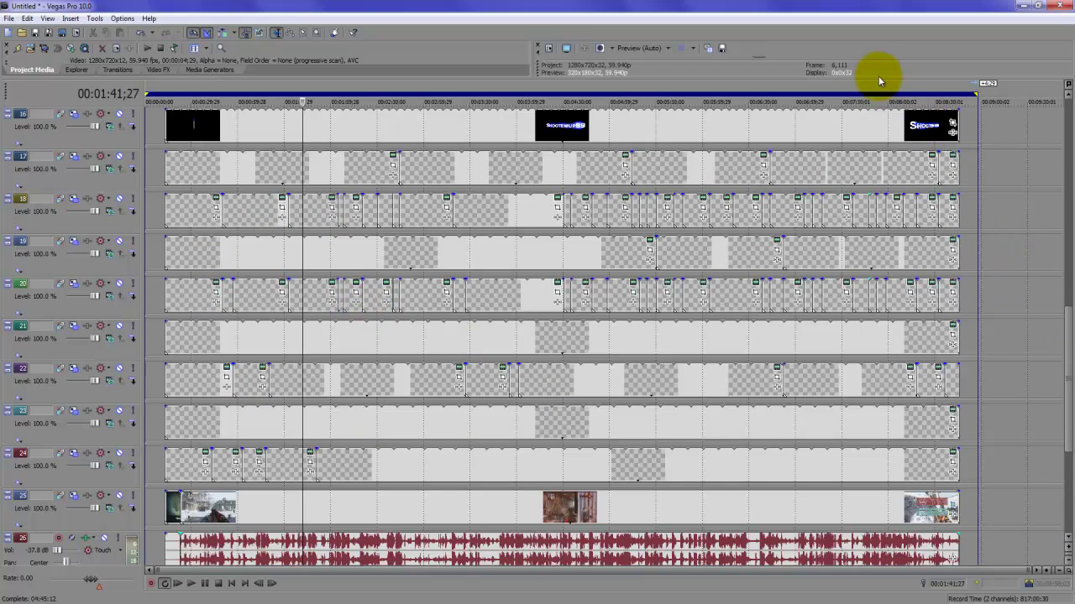
pyautogui.moveTo(879, 80)
pyautogui.mouseDown()
pyautogui.moveTo(863, 316)
pyautogui.moveTo(882, 327)
pyautogui.mouseUp()
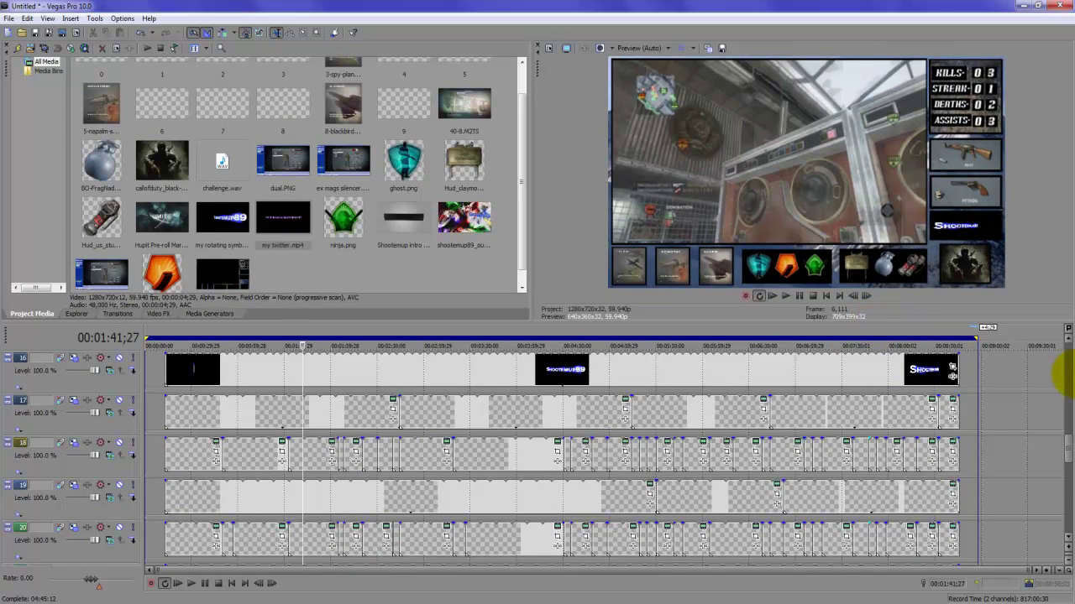
pyautogui.moveTo(1064, 431); pyautogui.dragTo(1059, 336)
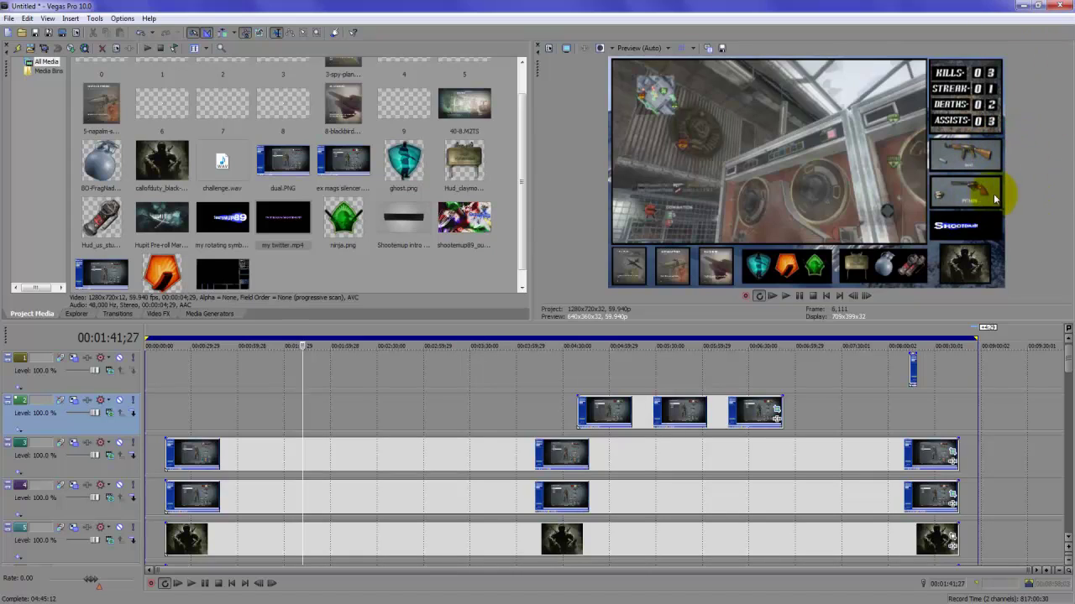
# Minimize both Vegas windows and launch ArcSoft TotalMedia Extreme from the desktop
pyautogui.click(1022, 5)
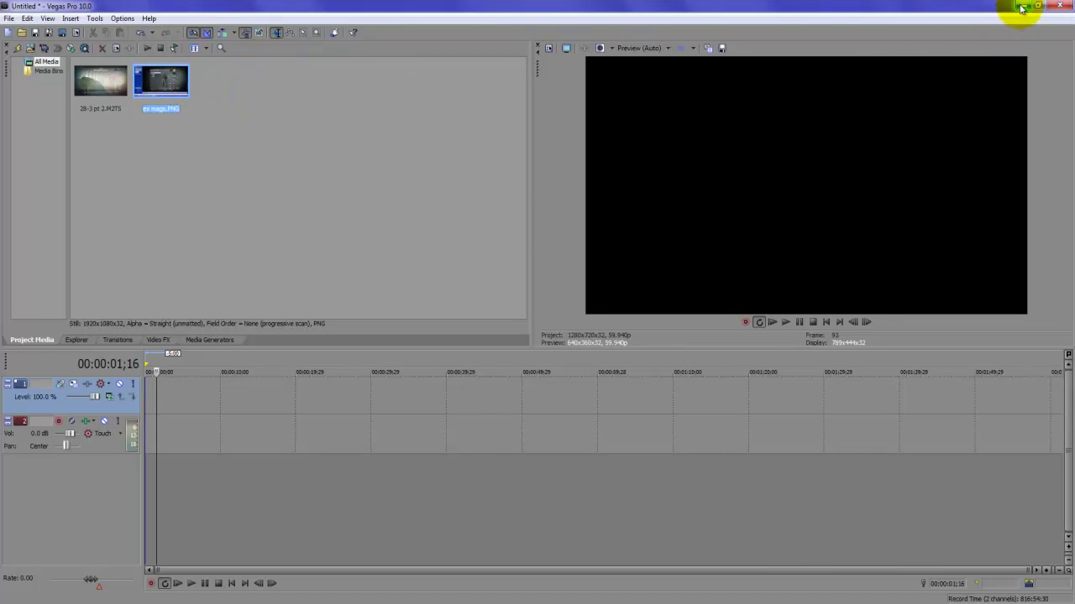
pyautogui.click(1023, 5)
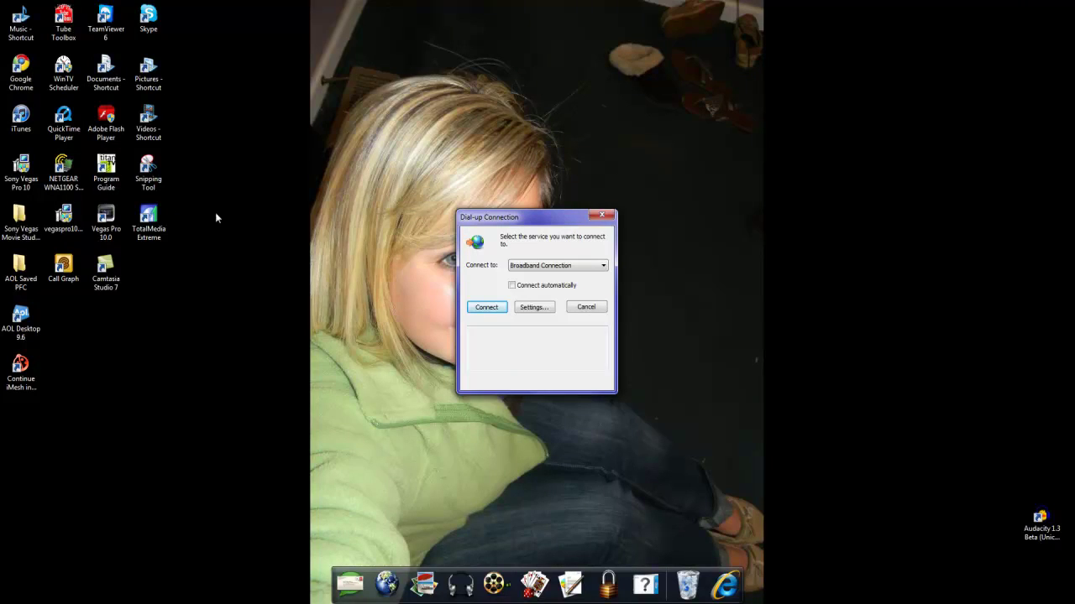
pyautogui.doubleClick(151, 217)
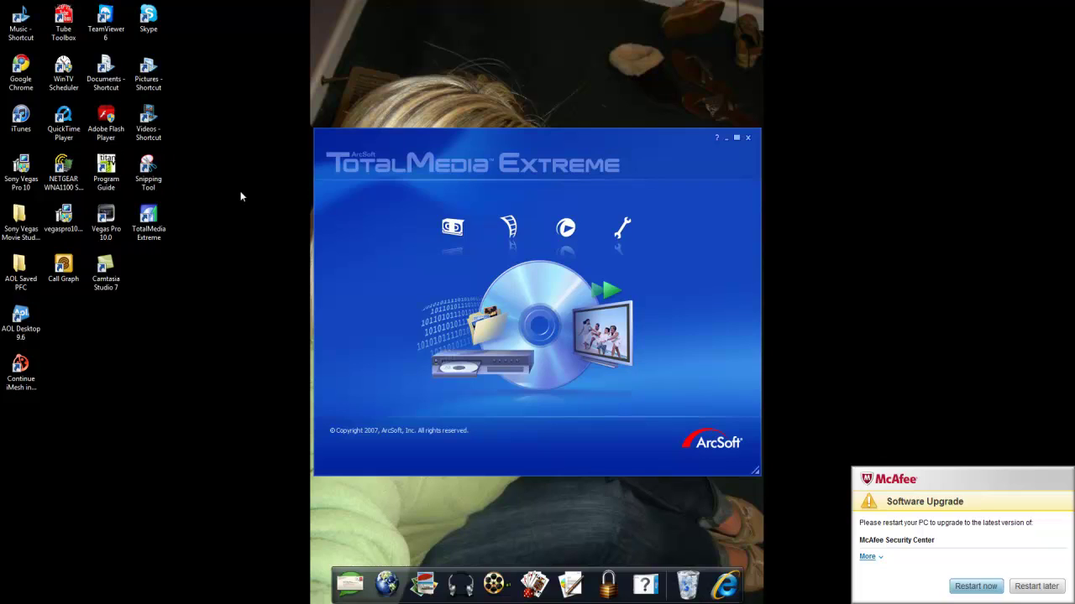
# Choose Record Video and start the ArcSoft Capture Module showing the live game feed
pyautogui.click(453, 226)
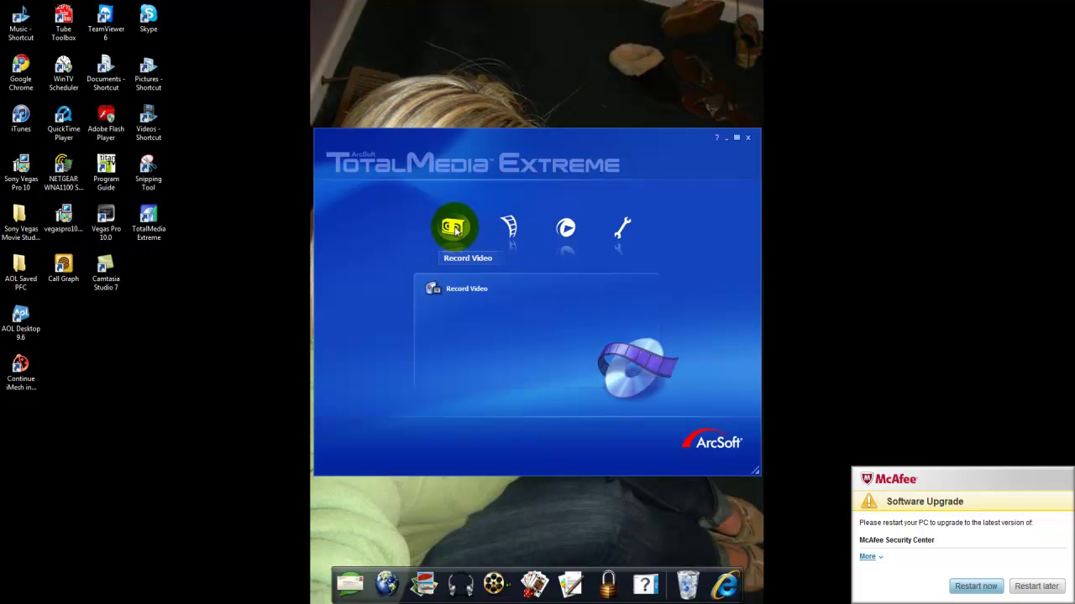
pyautogui.click(332, 288)
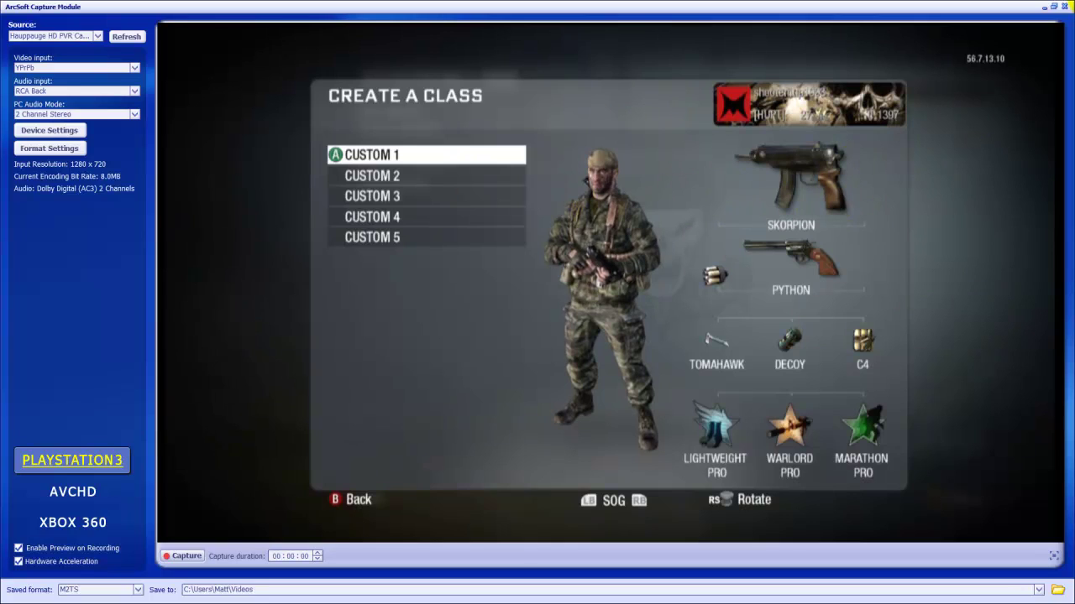
# Minimize the capture module and launch Snipping Tool from its desktop shortcut
pyautogui.click(1044, 9)
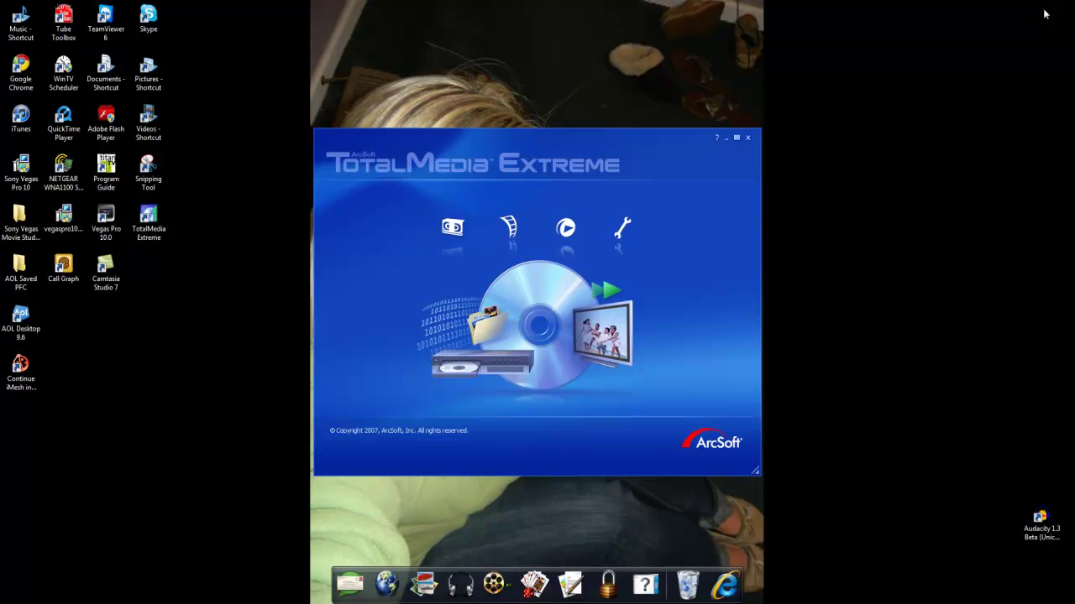
pyautogui.click(105, 189)
pyautogui.click(148, 173)
pyautogui.doubleClick(167, 174)
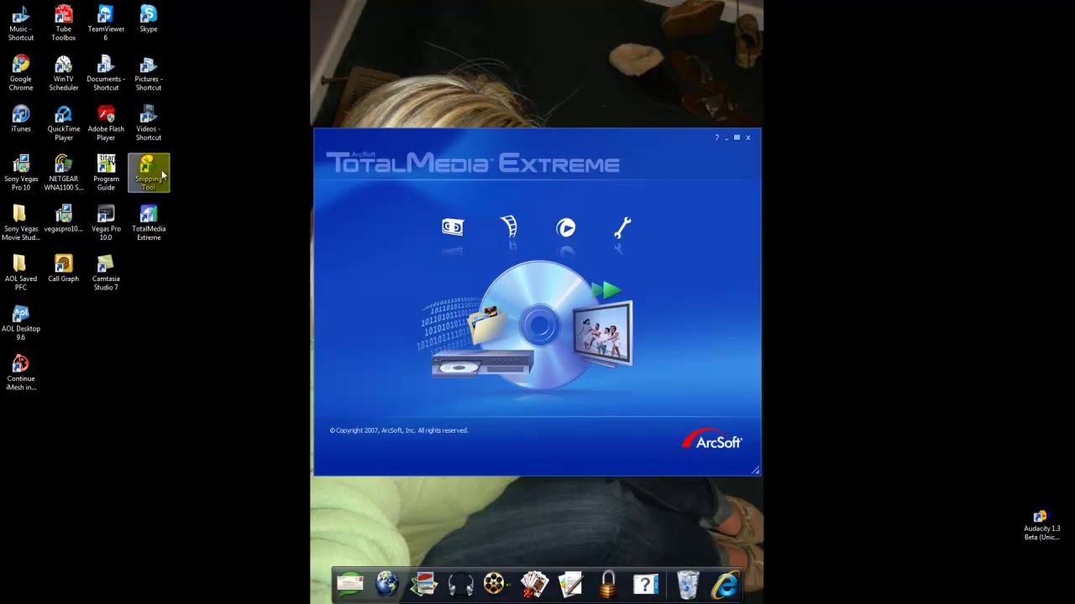
pyautogui.doubleClick(151, 177)
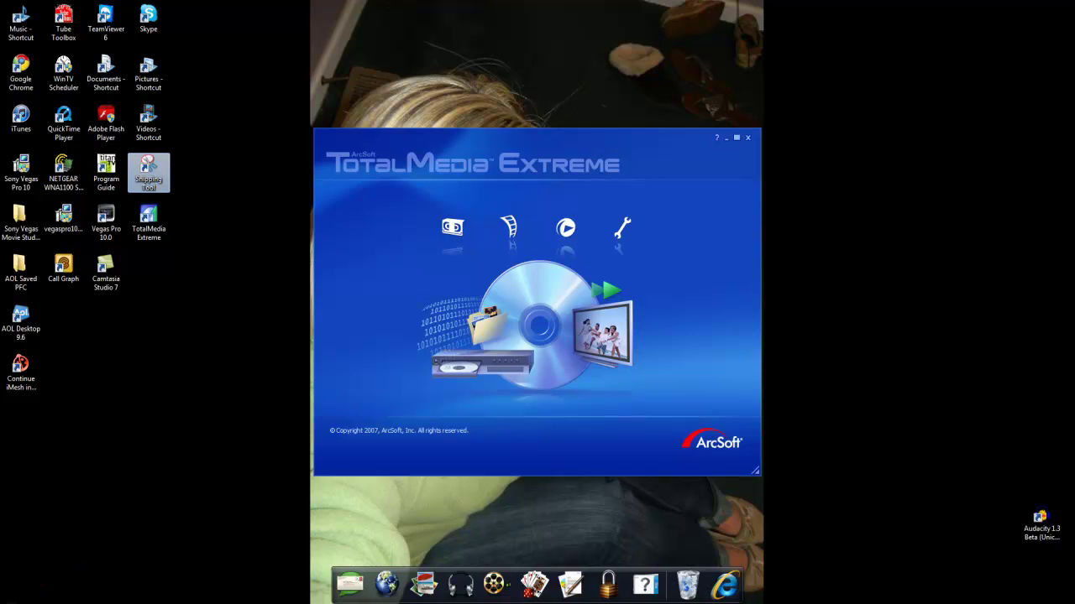
pyautogui.click(17, 594)
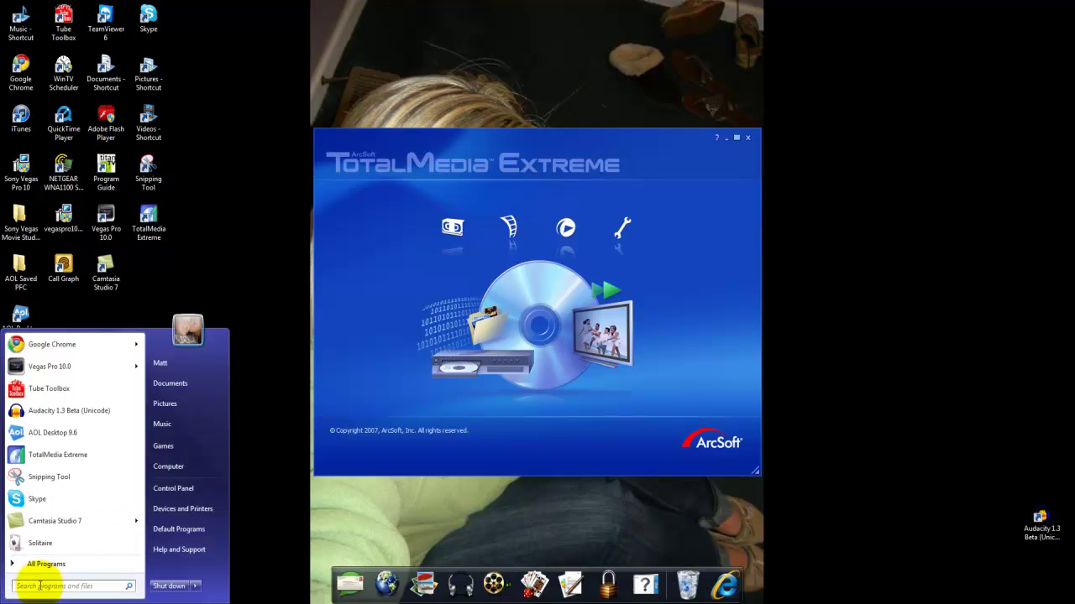
pyautogui.click(33, 564)
pyautogui.click(278, 336)
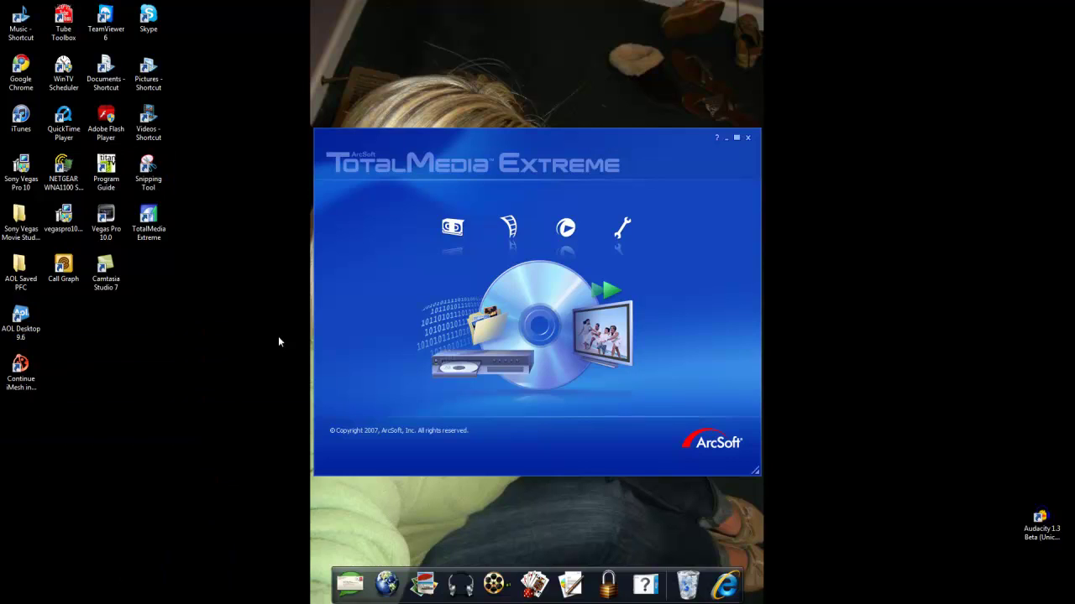
pyautogui.doubleClick(150, 176)
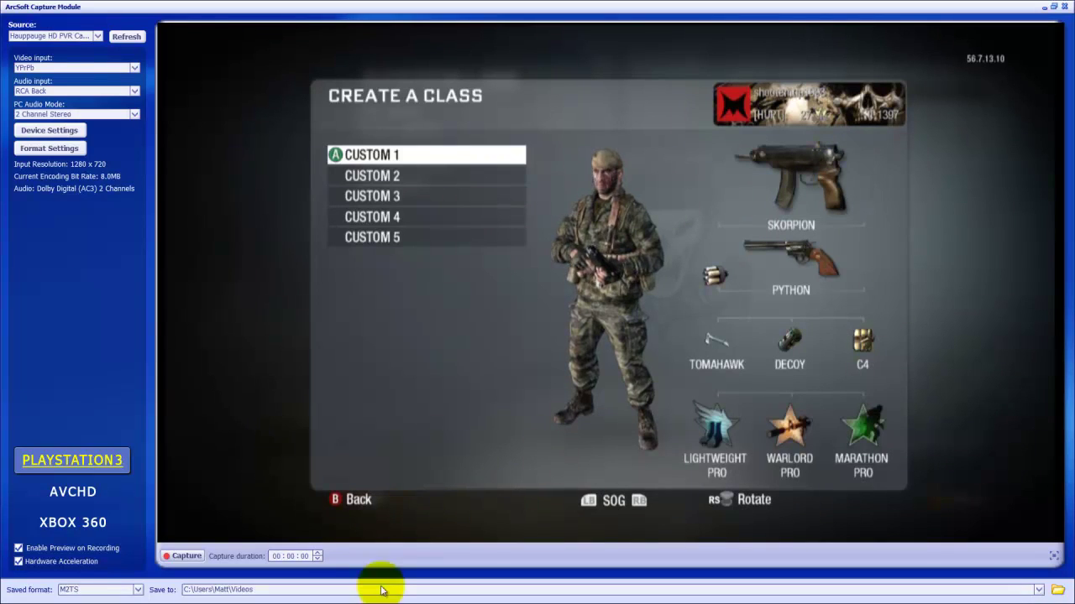
# Take a full-screen snip of the Create-a-Class game screen
pyautogui.click(361, 602)
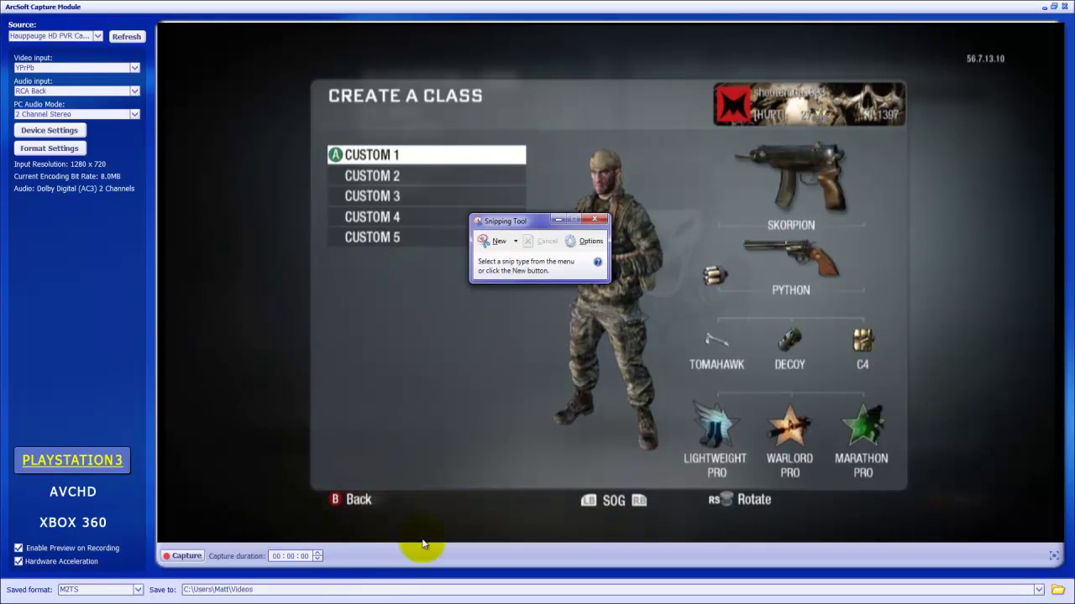
pyautogui.click(516, 241)
pyautogui.click(496, 290)
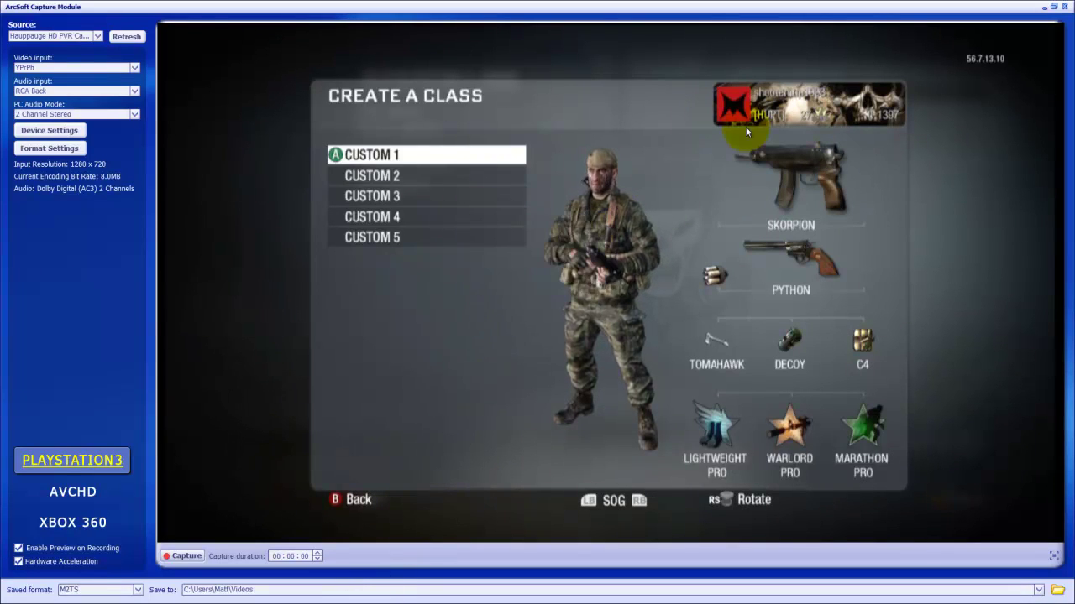
pyautogui.click(531, 137)
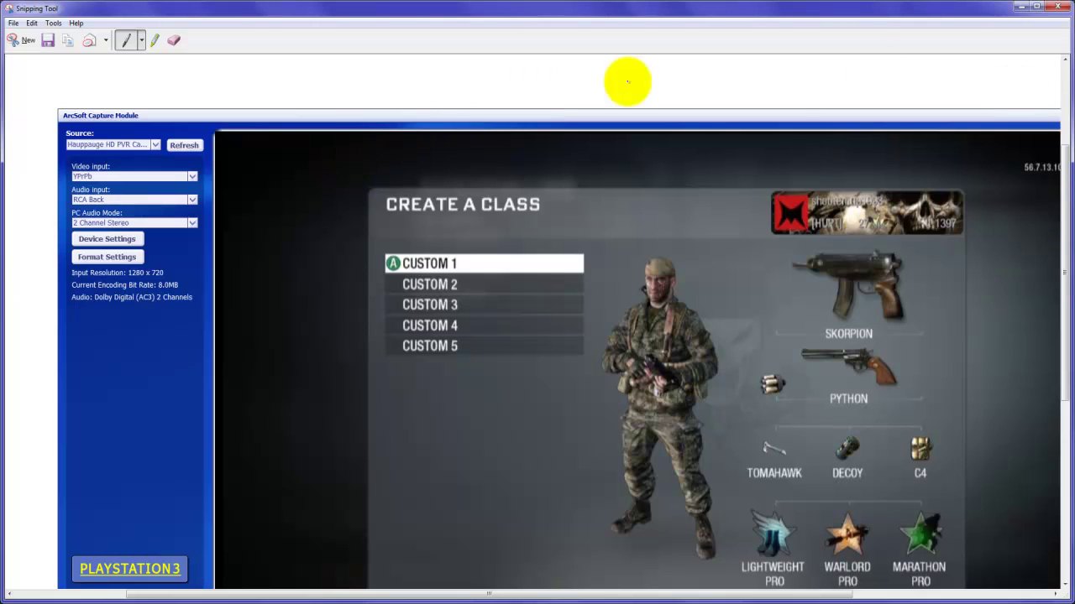
# Save the snip as a PNG in Pictures > Snapshot > SMG > Skorpion
pyautogui.click(48, 39)
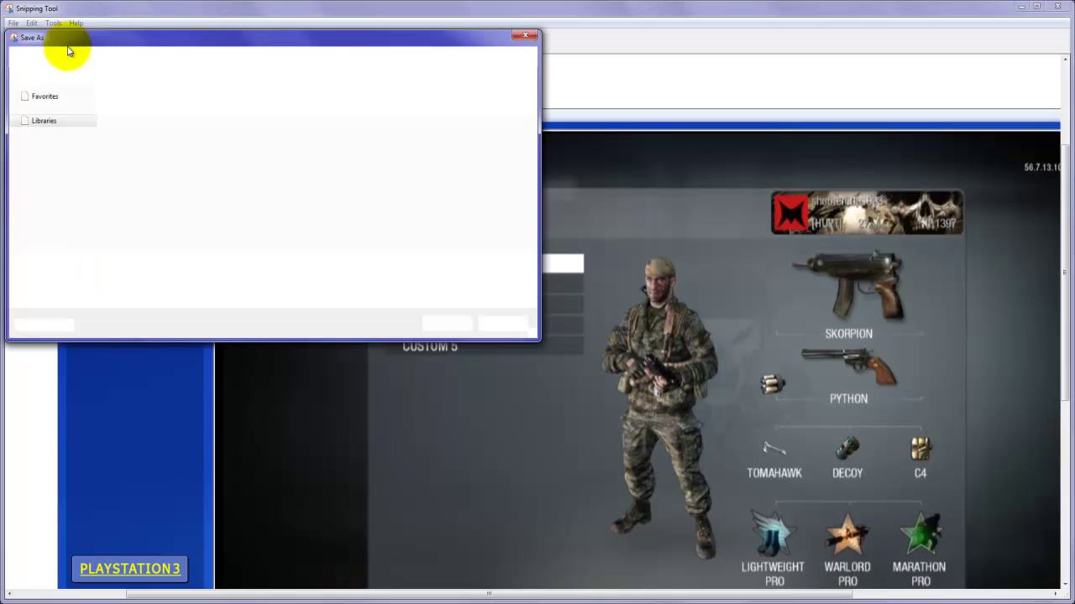
pyautogui.click(50, 194)
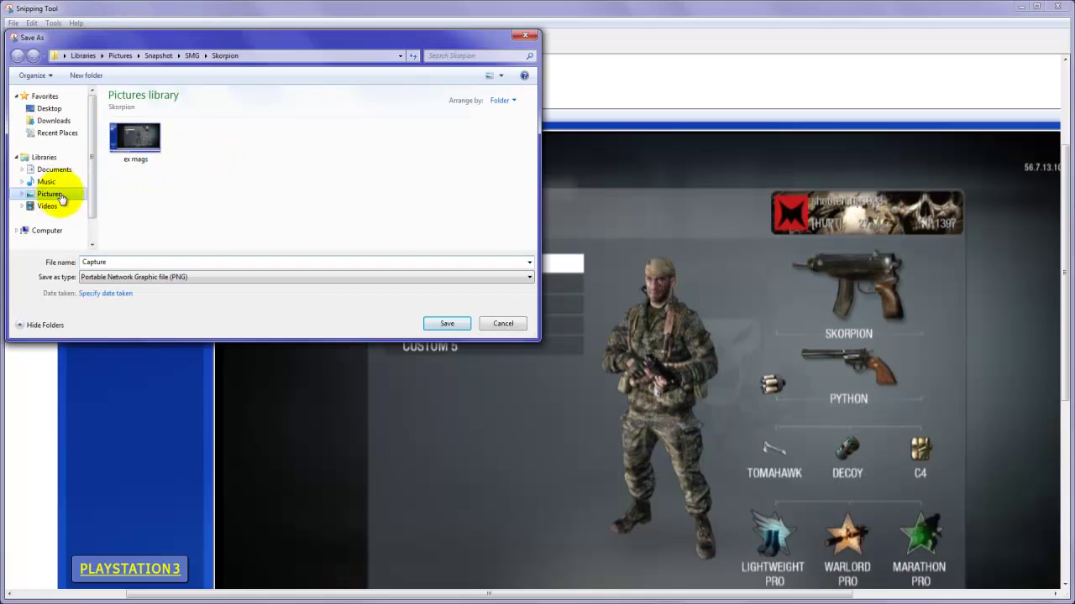
pyautogui.moveTo(532, 126); pyautogui.dragTo(532, 140)
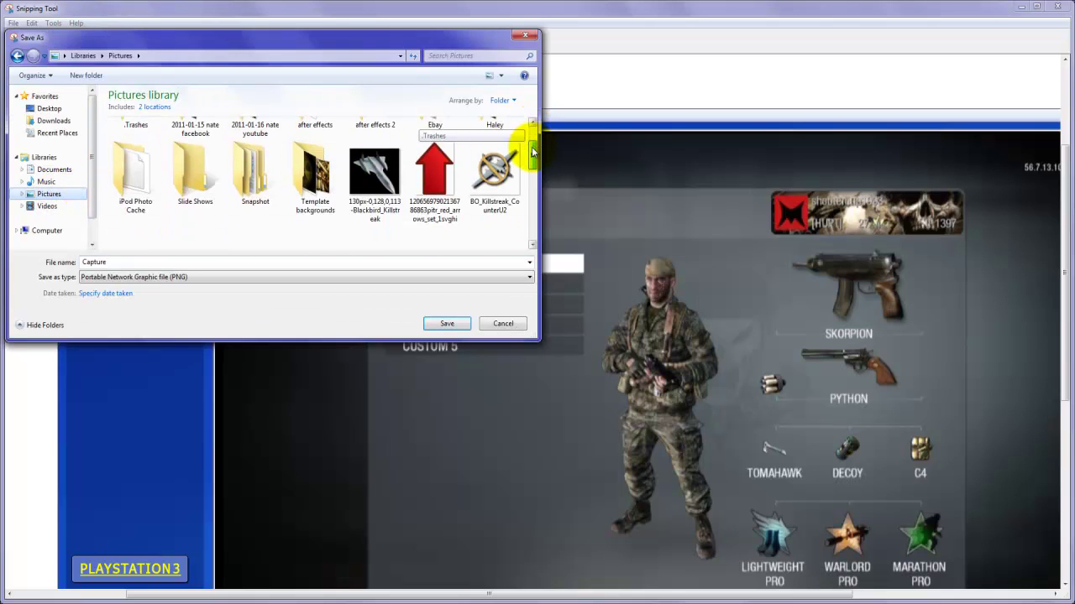
pyautogui.doubleClick(255, 181)
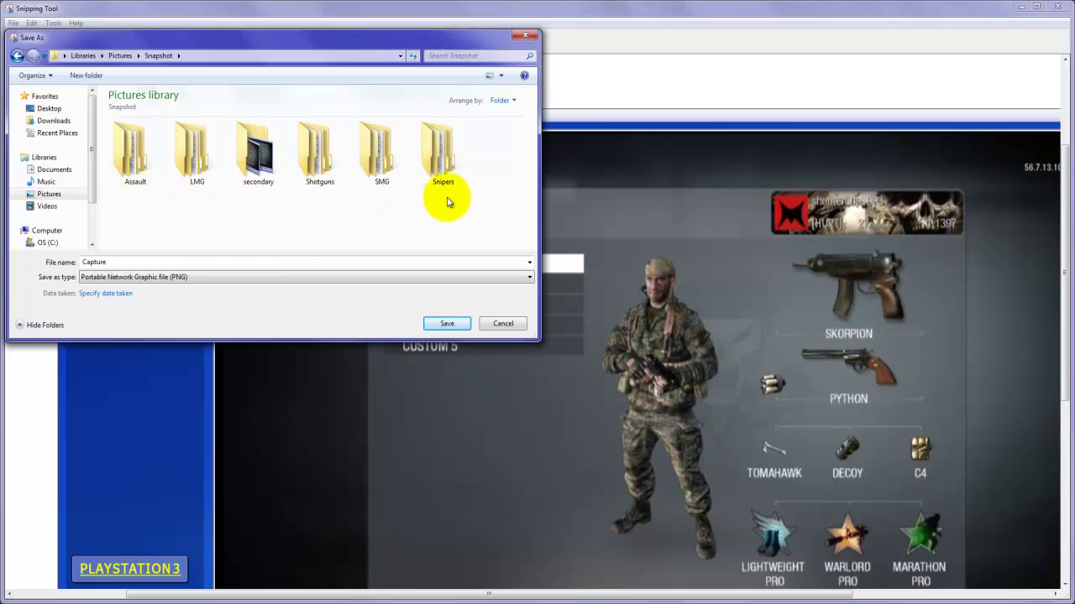
pyautogui.click(382, 168)
pyautogui.press('Return')
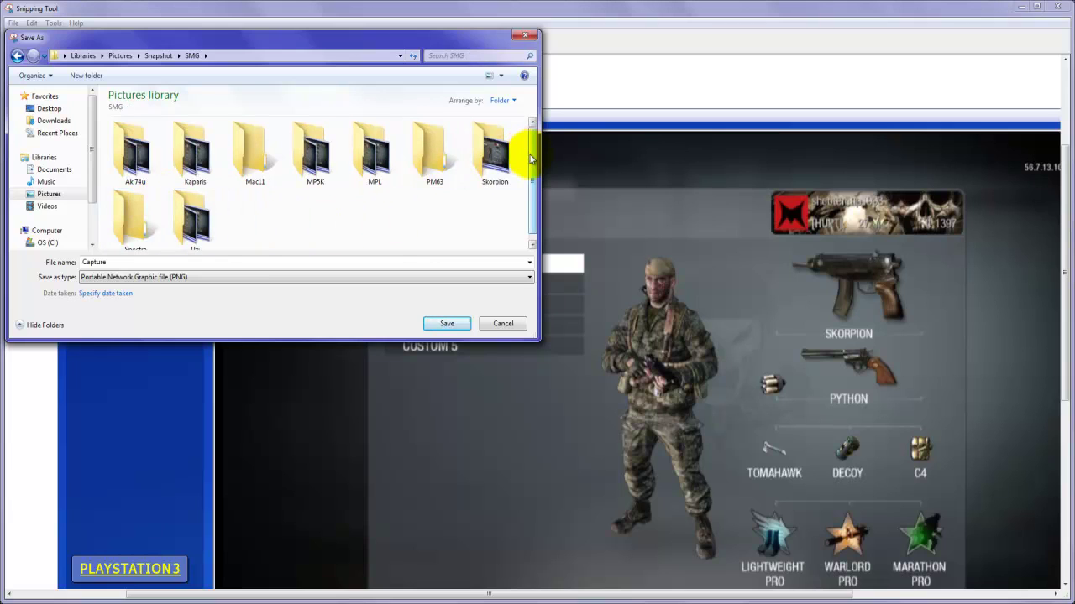
pyautogui.scroll(-1, 529, 160)
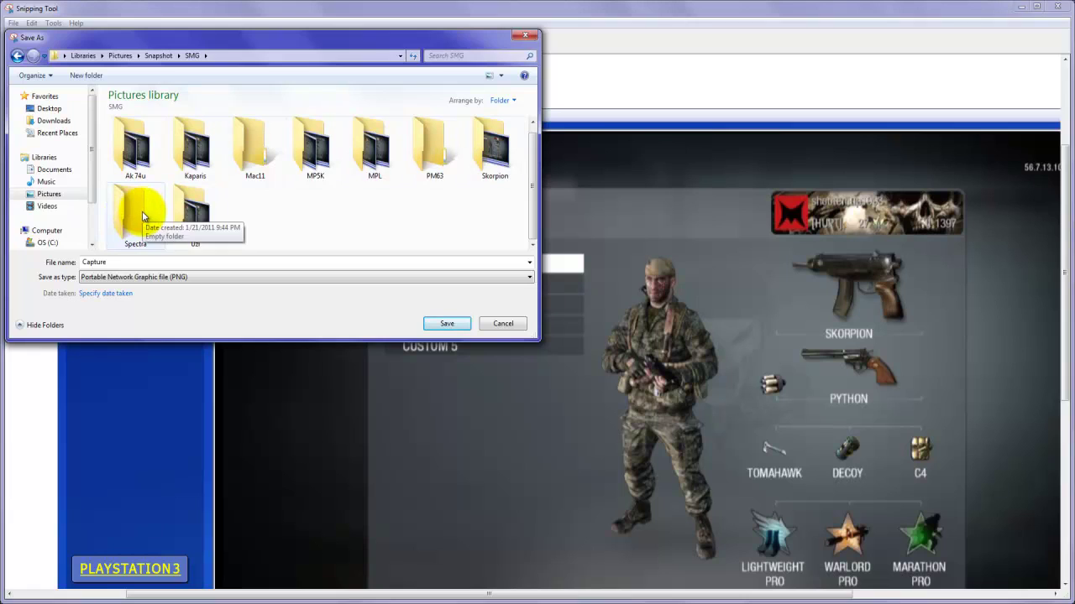
pyautogui.click(492, 153)
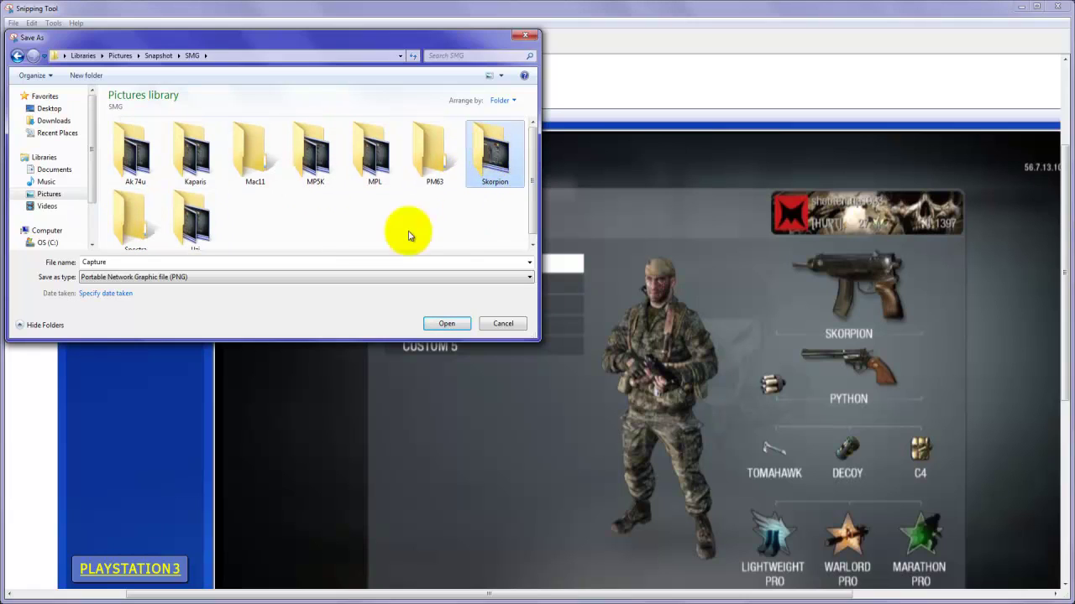
pyautogui.press('Return')
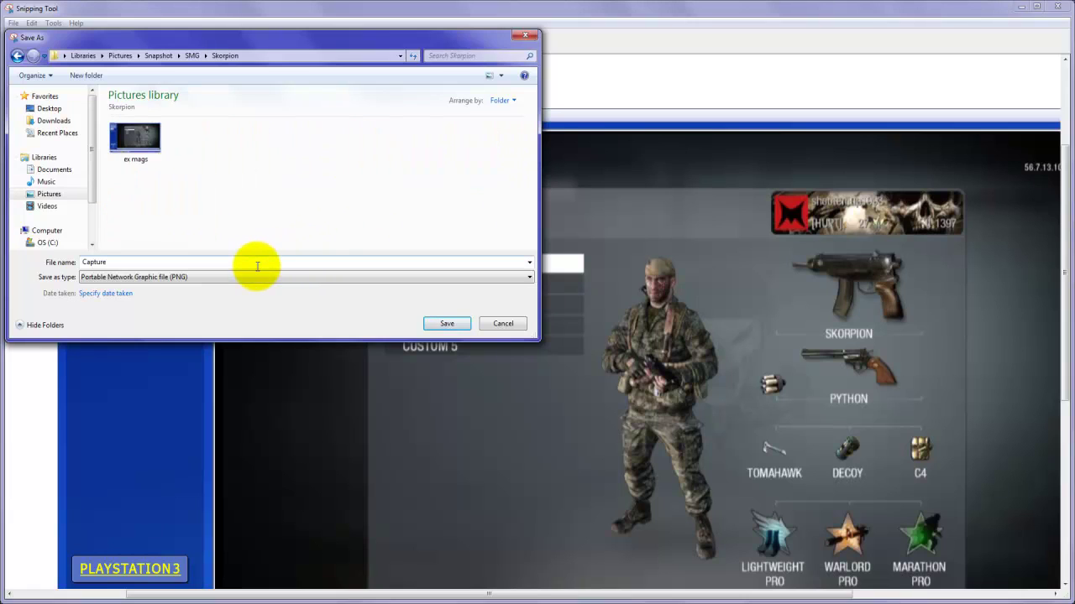
pyautogui.doubleClick(257, 266)
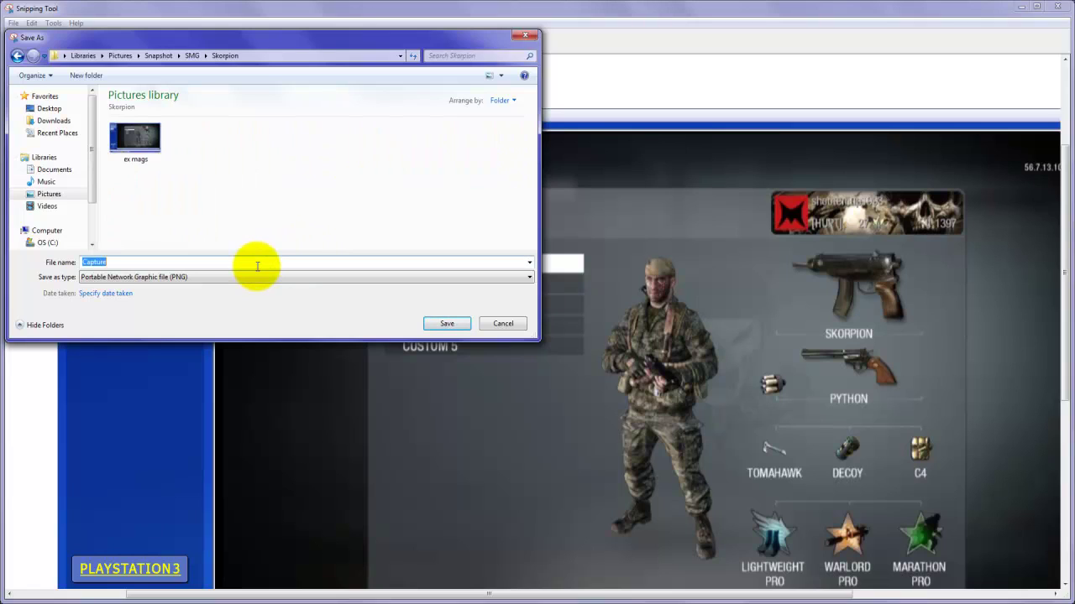
pyautogui.press('BackSpace')
pyautogui.click(430, 324)
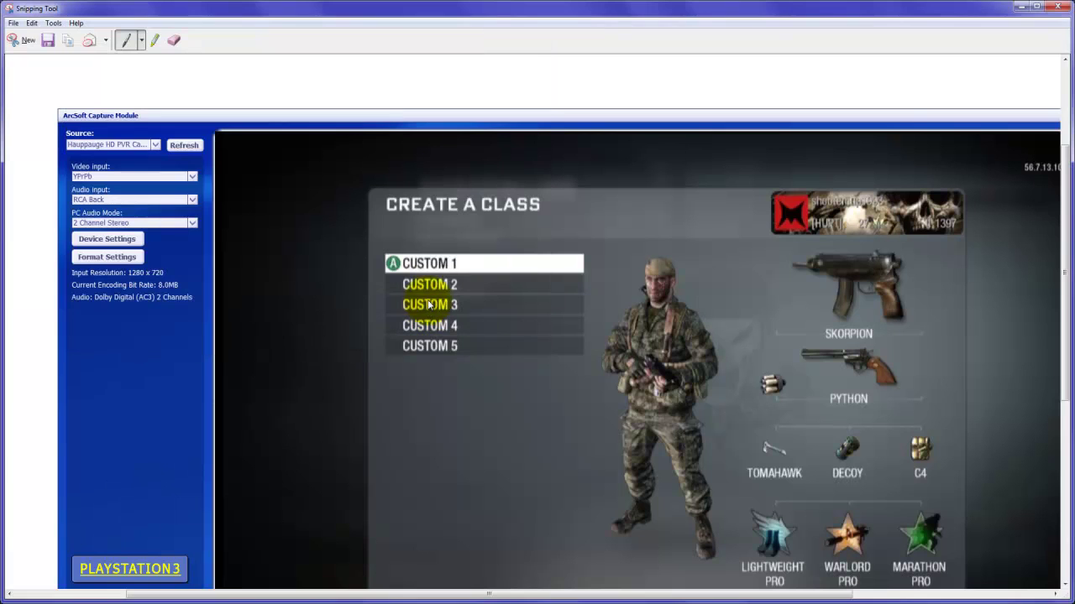
# Close Snipping Tool, the ArcSoft Capture Module and TotalMedia Extreme
pyautogui.click(1057, 6)
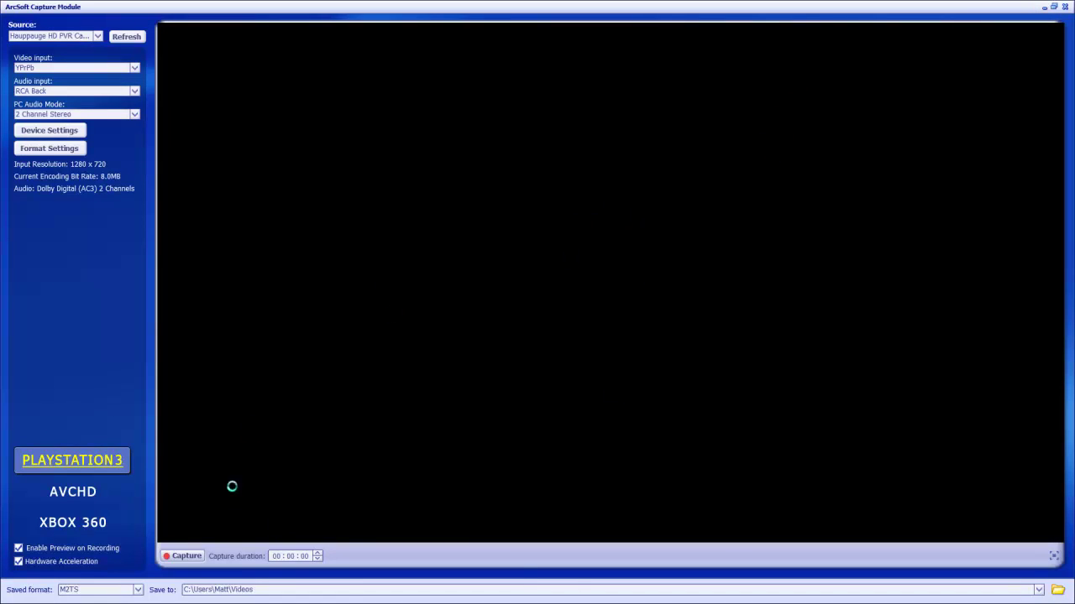
pyautogui.click(294, 556)
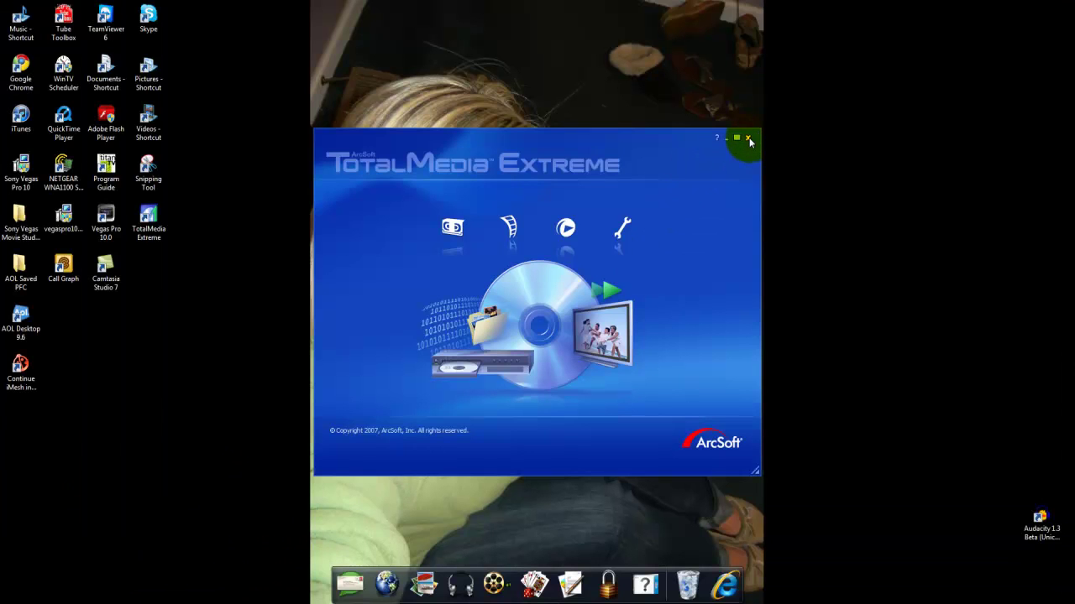
pyautogui.click(748, 139)
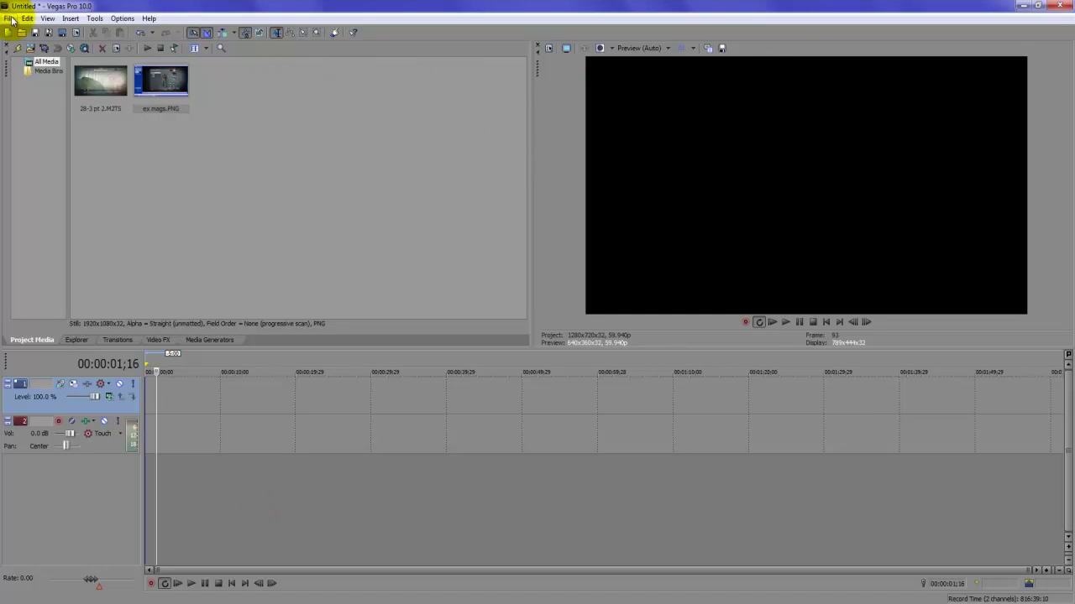
# Import none.PNG from Pictures > Snapshot > SMG > Skorpion into Project Media
pyautogui.click(11, 19)
pyautogui.moveTo(27, 130)
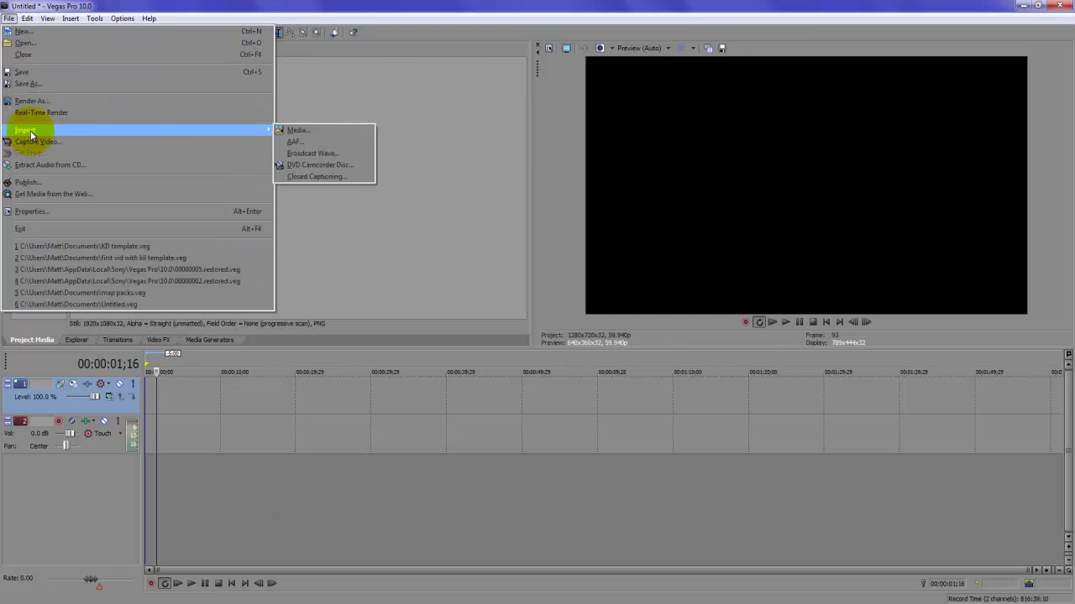
pyautogui.click(335, 130)
pyautogui.click(423, 208)
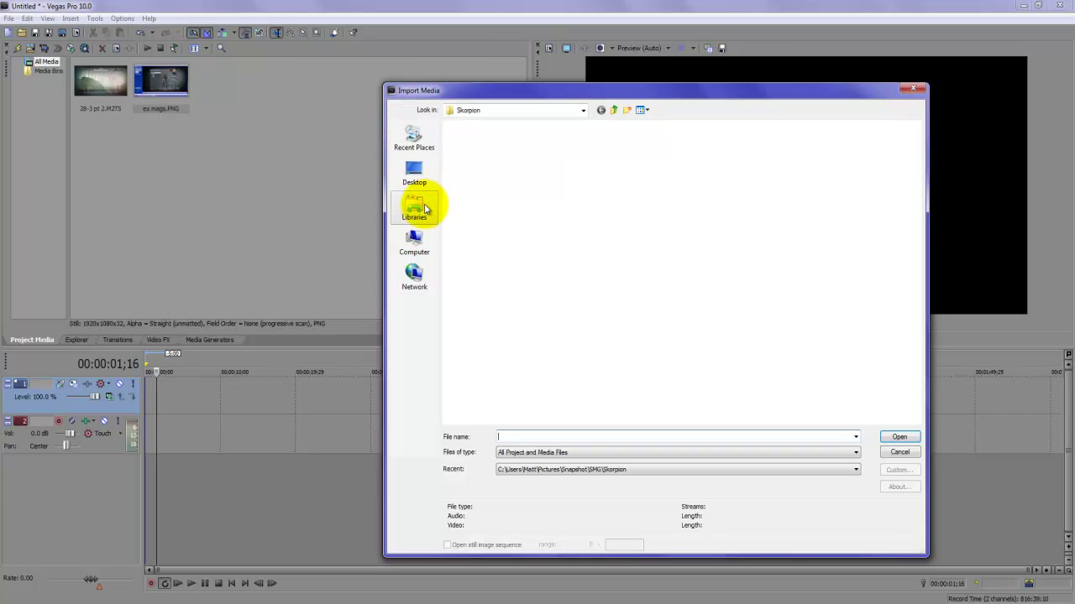
pyautogui.doubleClick(734, 149)
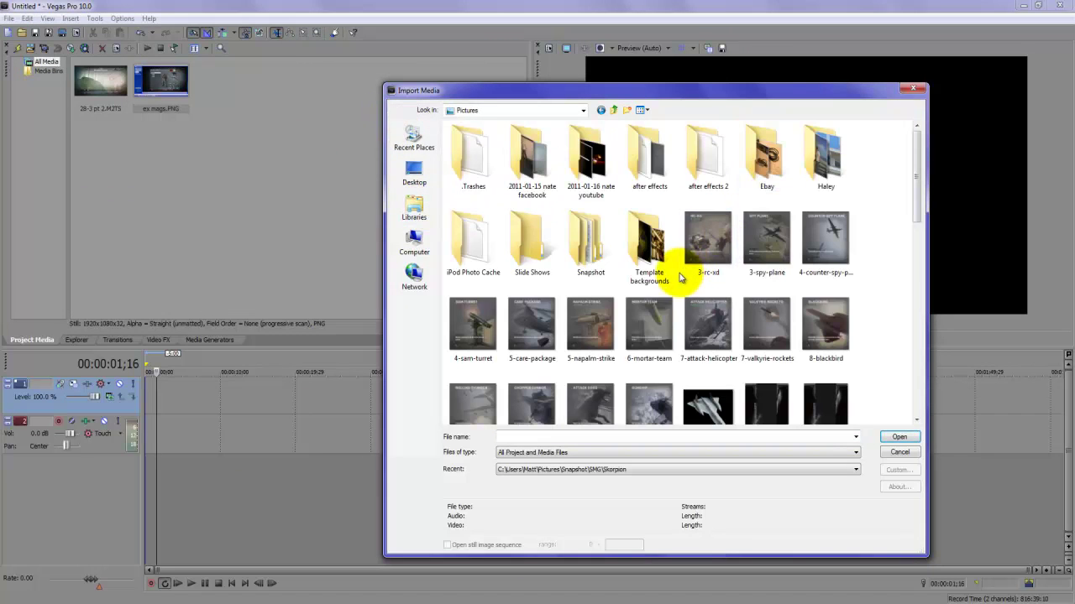
pyautogui.doubleClick(588, 240)
pyautogui.click(706, 163)
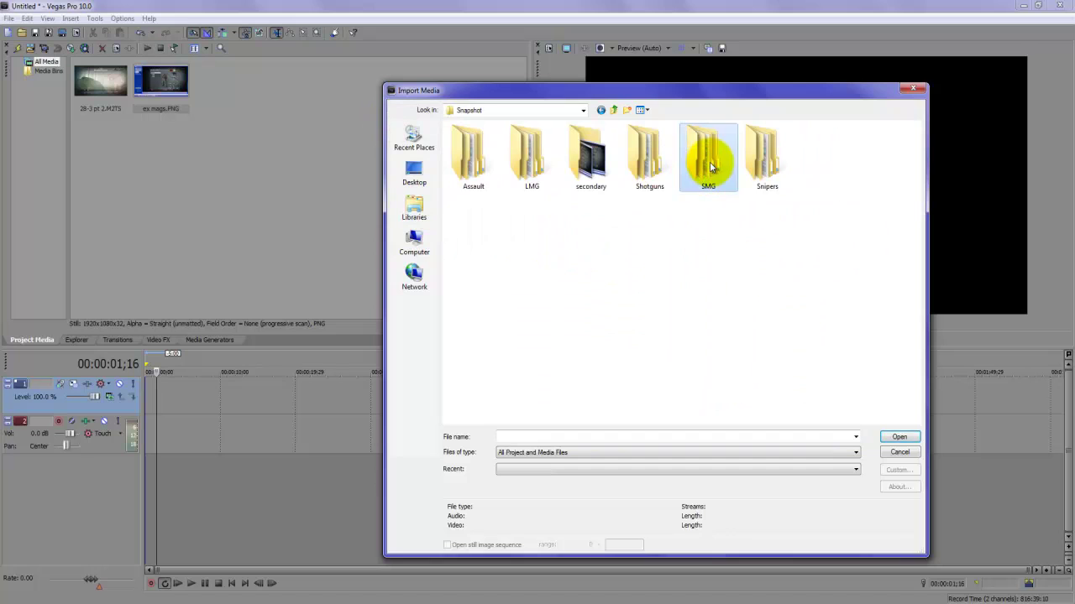
pyautogui.doubleClick(710, 164)
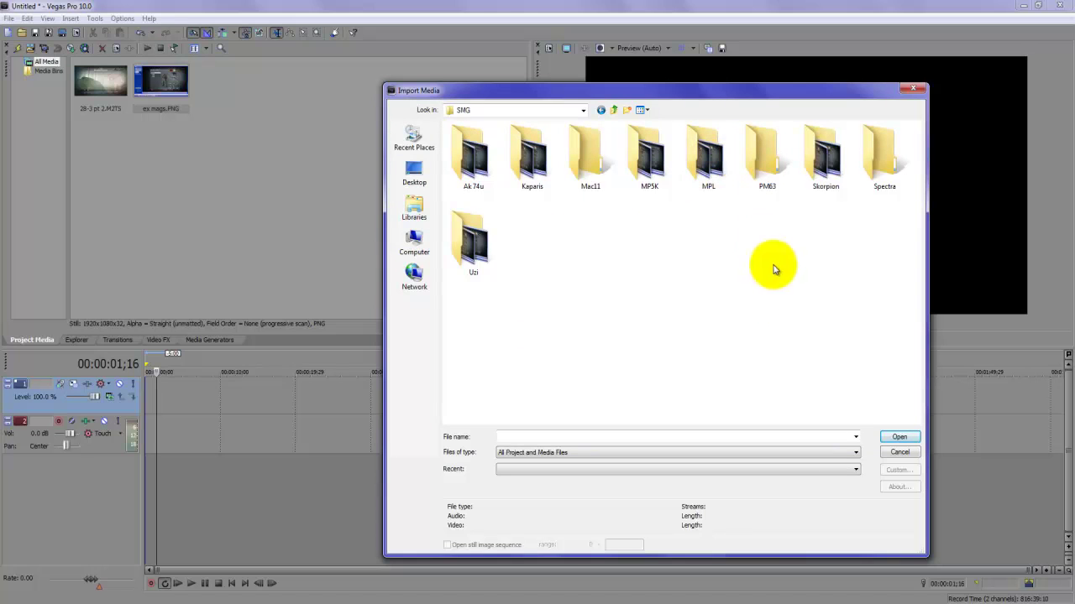
pyautogui.doubleClick(830, 168)
pyautogui.click(535, 161)
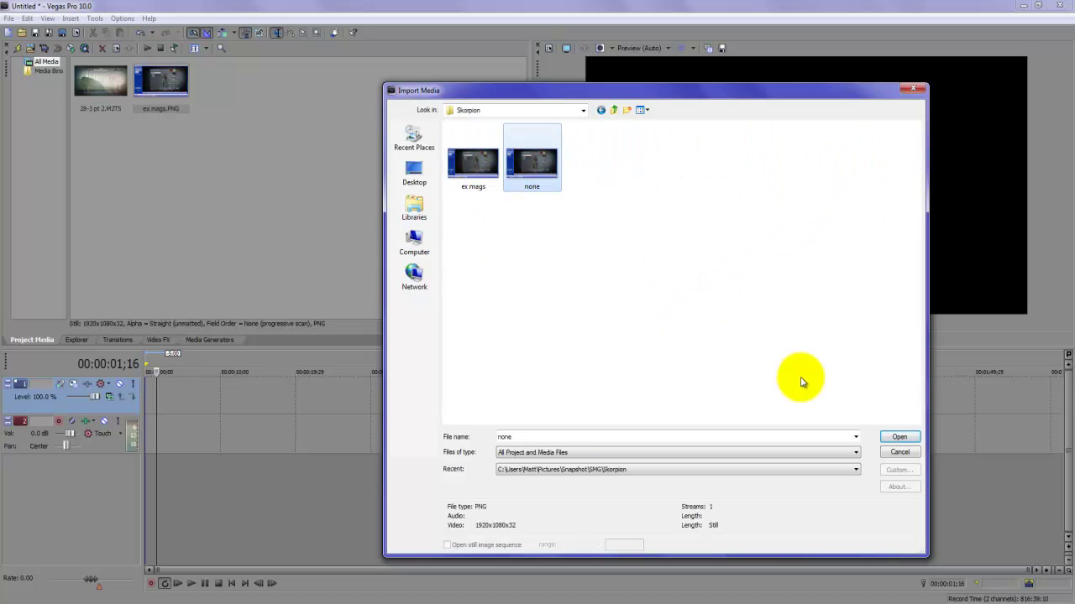
pyautogui.click(902, 437)
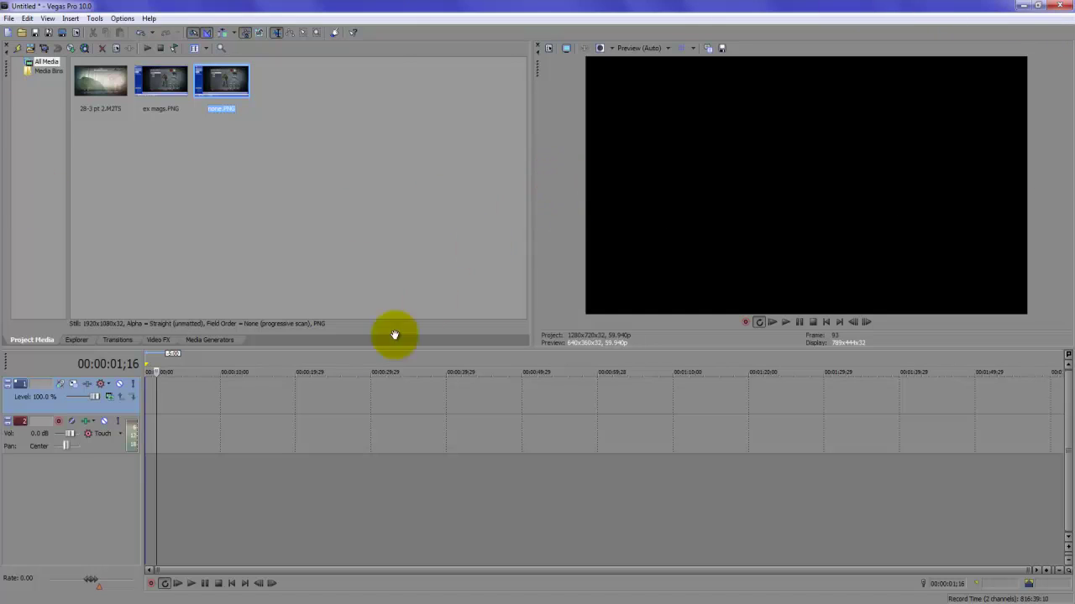
pyautogui.click(151, 476)
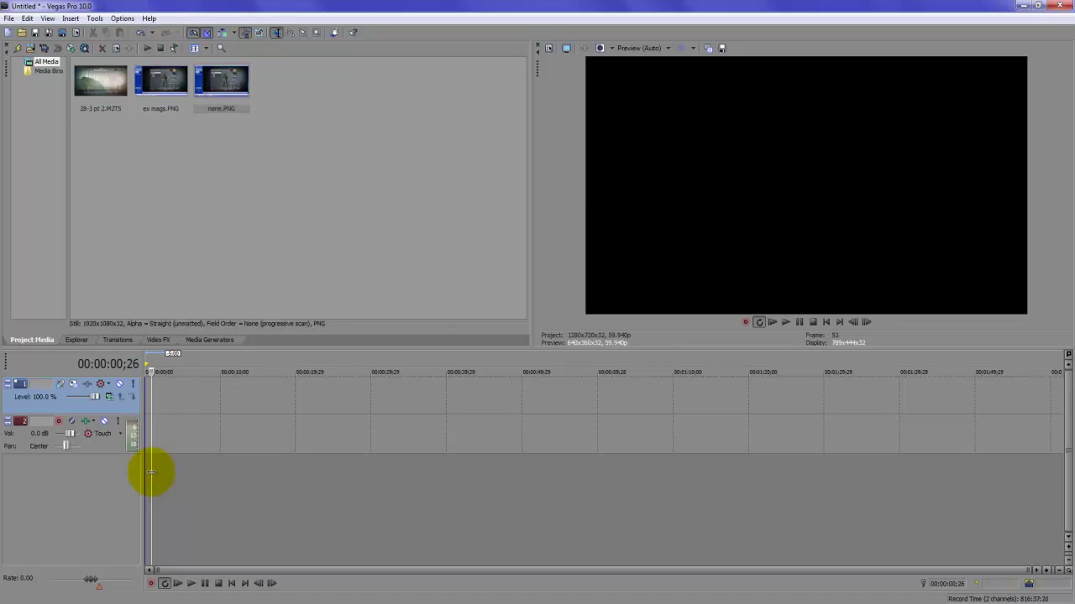